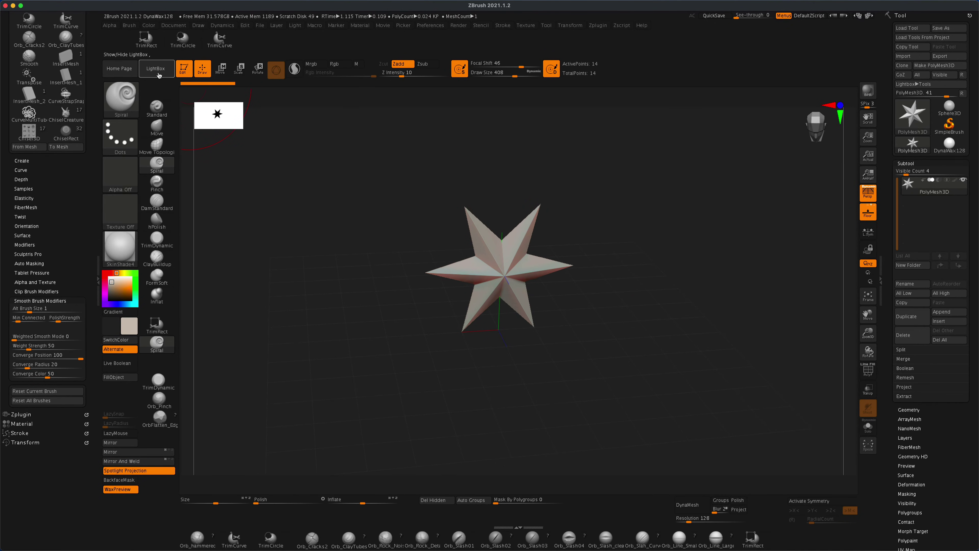
# Open the DynaWax128 sample project without saving changes to the current one.
pyautogui.press(',')
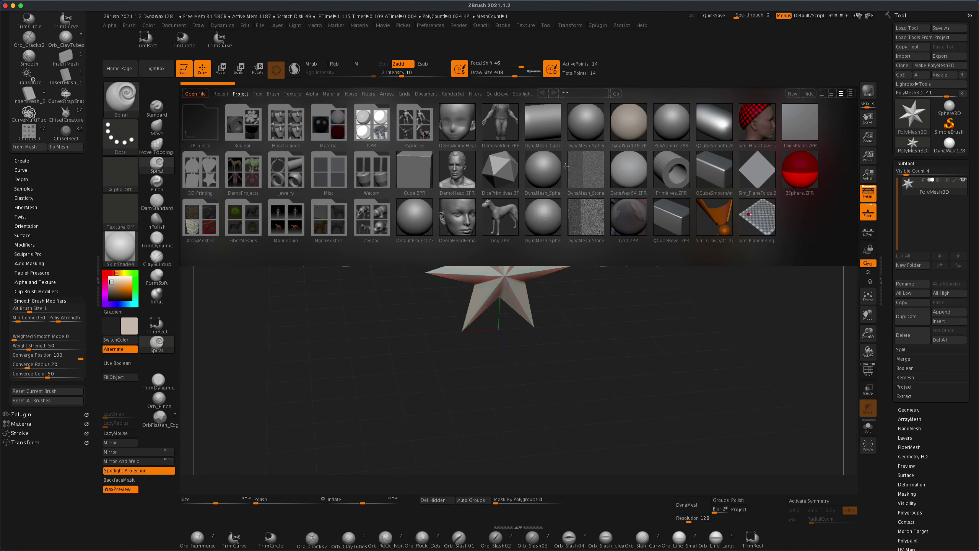
pyautogui.doubleClick(632, 125)
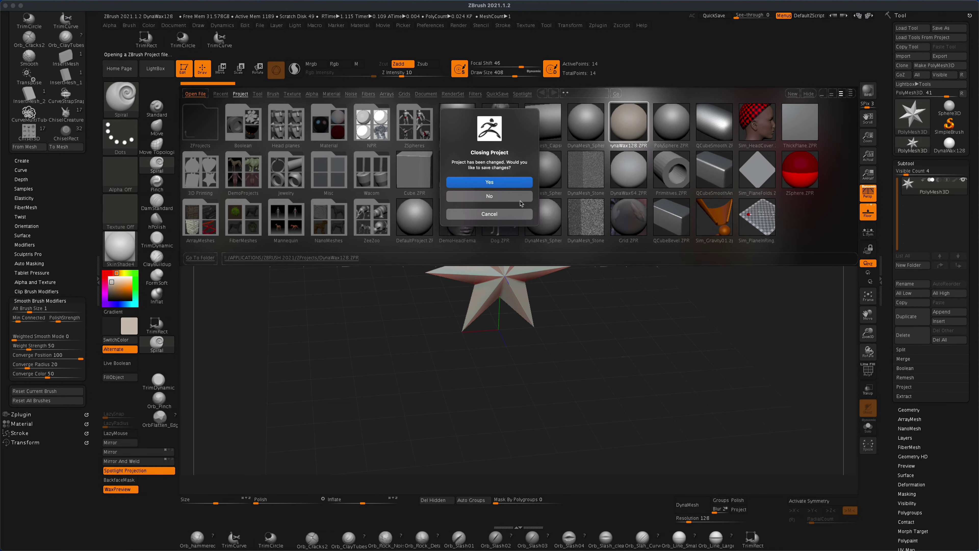
pyautogui.click(511, 197)
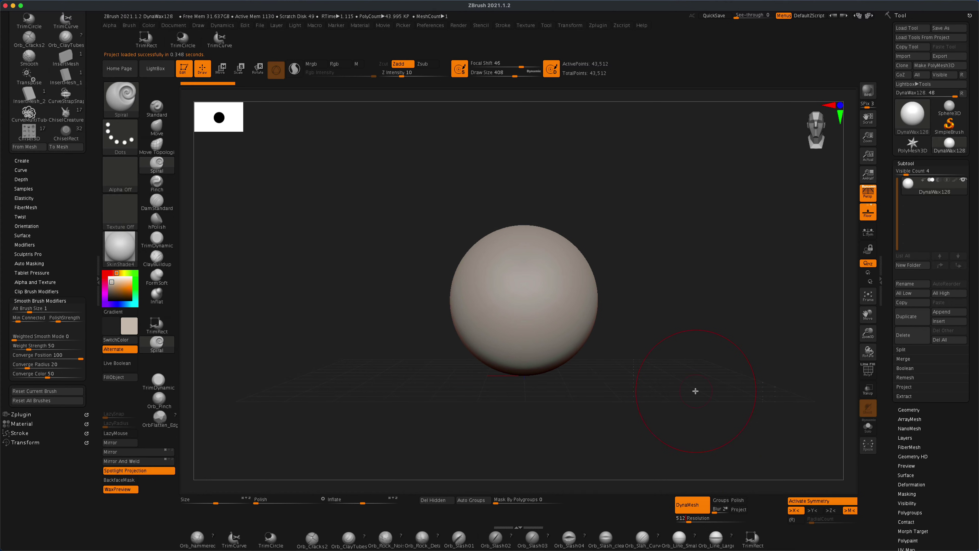
# Remesh the sphere with DynaMesh at resolution 512 and inspect its wireframe.
pyautogui.keyDown('ctrl'); pyautogui.moveTo(658, 251); pyautogui.dragTo(737, 354); pyautogui.keyUp('ctrl')
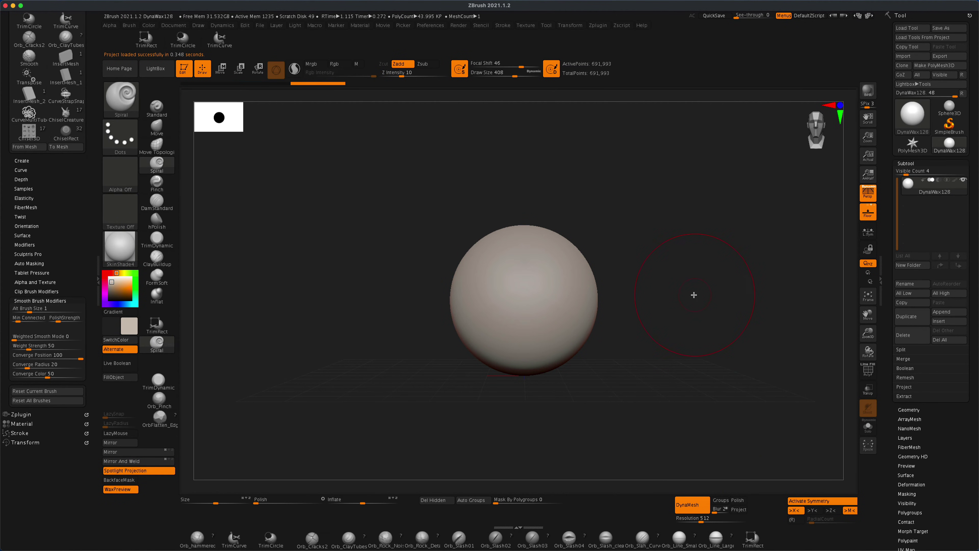
pyautogui.moveTo(692, 299); pyautogui.dragTo(706, 324)
pyautogui.click(873, 371)
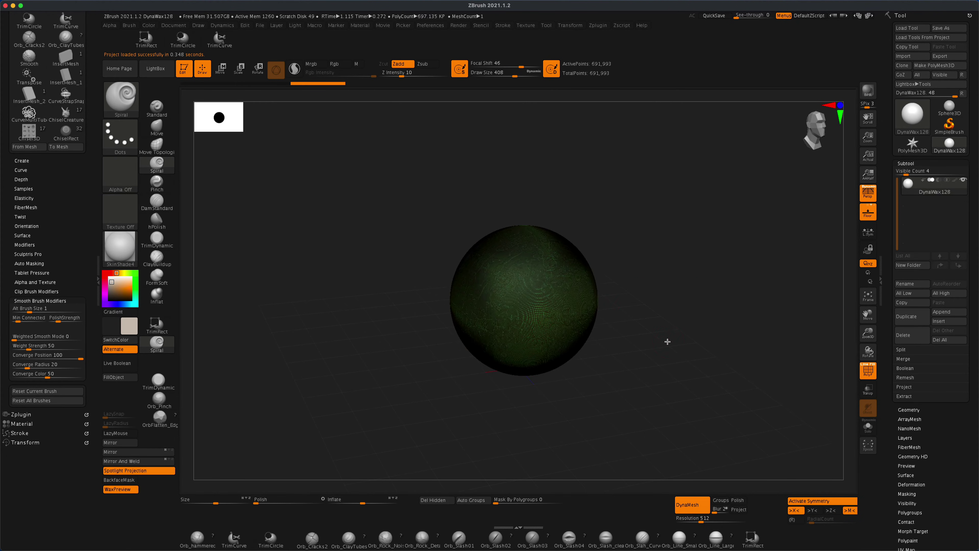
pyautogui.keyDown('alt'); pyautogui.moveTo(718, 353); pyautogui.dragTo(830, 367); pyautogui.keyUp('alt')
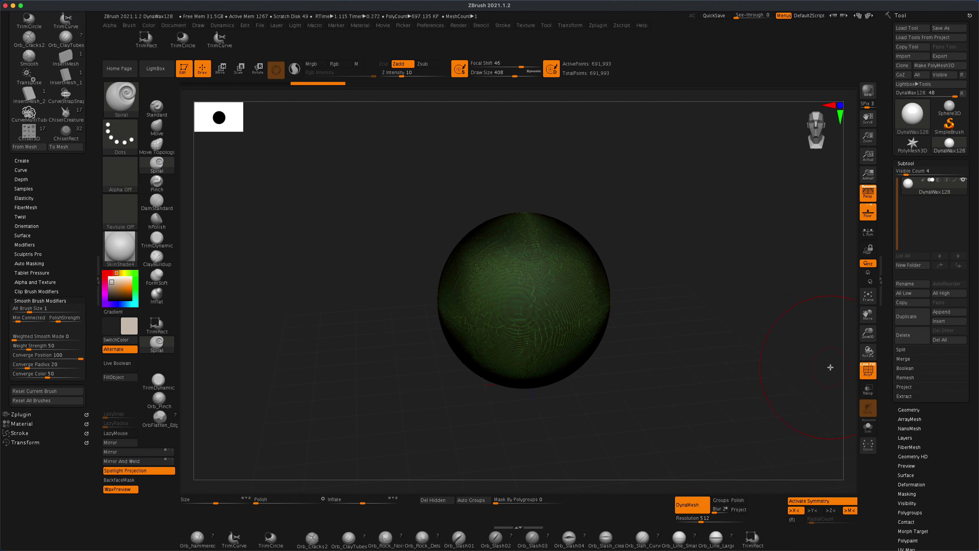
pyautogui.click(863, 372)
pyautogui.keyDown('alt'); pyautogui.moveTo(759, 369); pyautogui.dragTo(704, 352); pyautogui.keyUp('alt')
# Pull a symmetrical pair of large pointed ears from the sphere's sides using the Ear1 shape of the ChiselCreature brush.
pyautogui.click(127, 99)
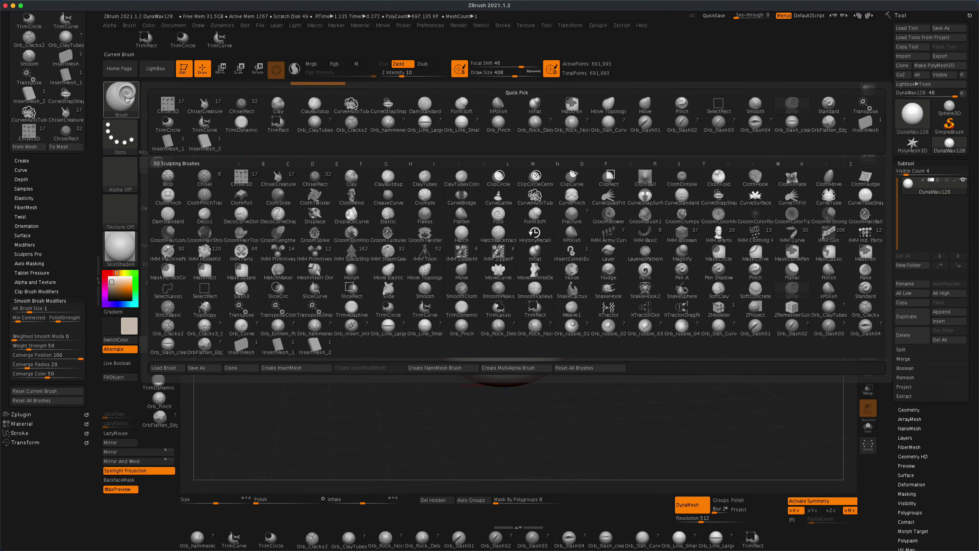
pyautogui.moveTo(275, 175)
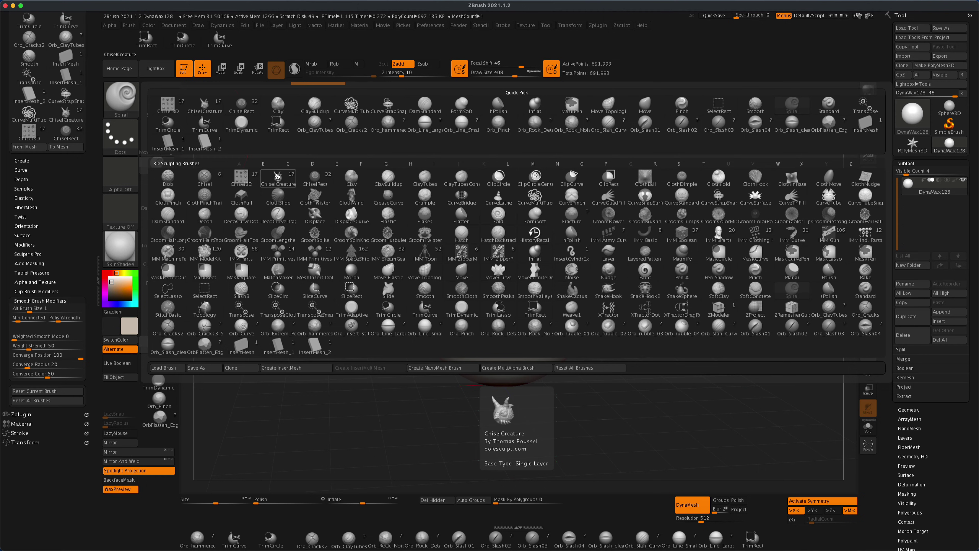
pyautogui.click(275, 177)
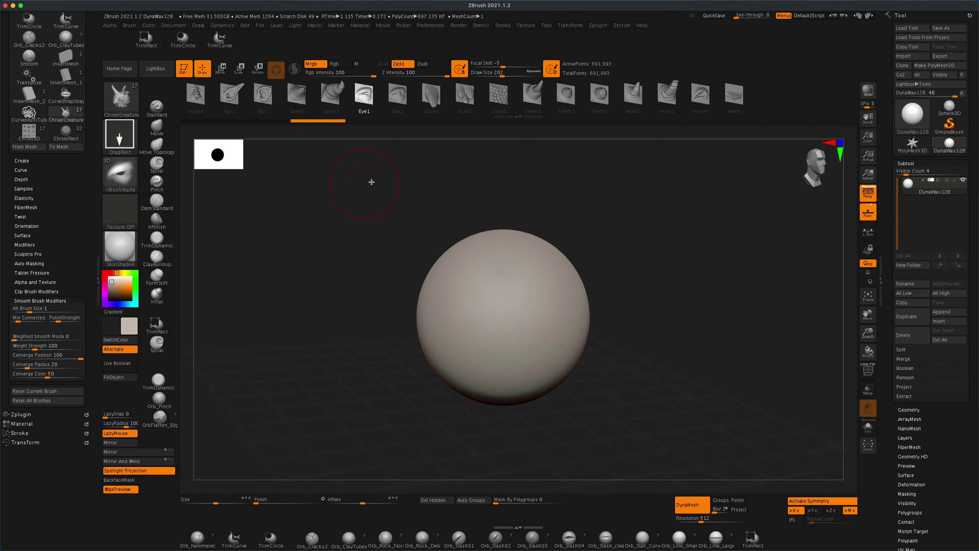
pyautogui.keyDown('alt'); pyautogui.moveTo(636, 211); pyautogui.dragTo(661, 220); pyautogui.keyUp('alt')
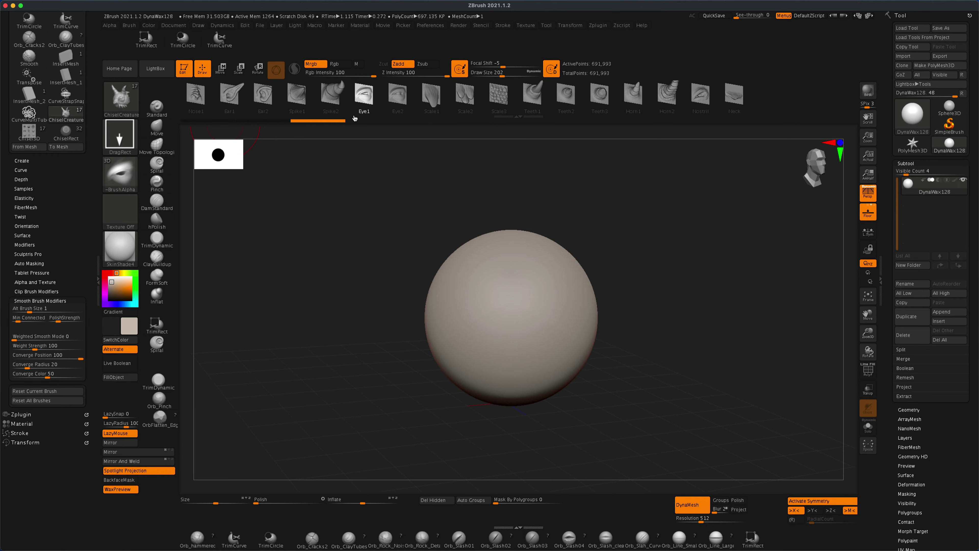
pyautogui.keyDown('alt'); pyautogui.moveTo(388, 253); pyautogui.dragTo(391, 242); pyautogui.keyUp('alt')
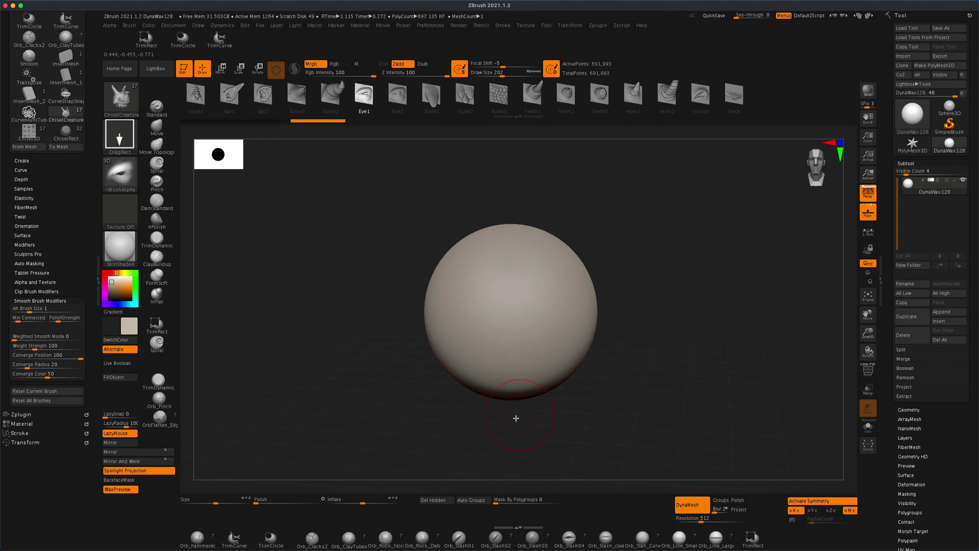
pyautogui.click(232, 98)
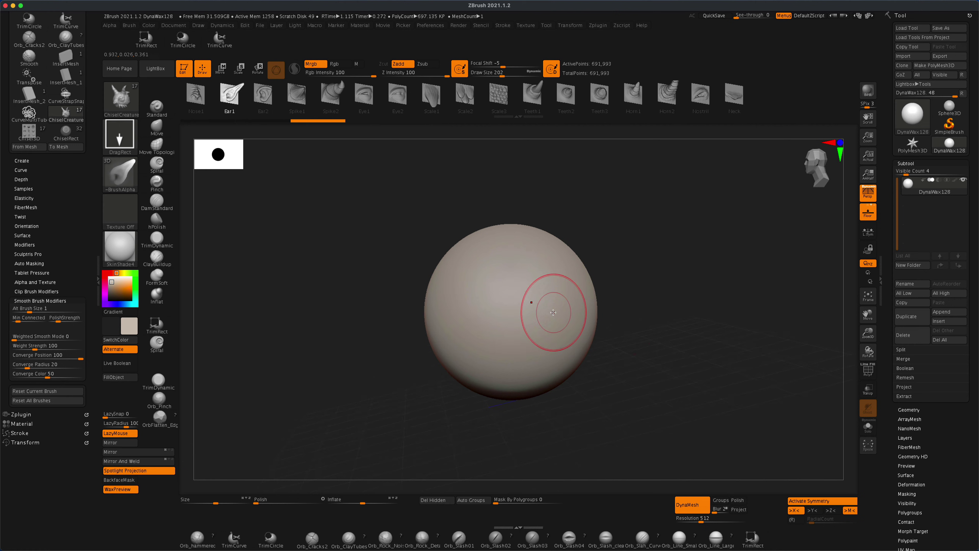
pyautogui.moveTo(555, 311); pyautogui.dragTo(512, 206)
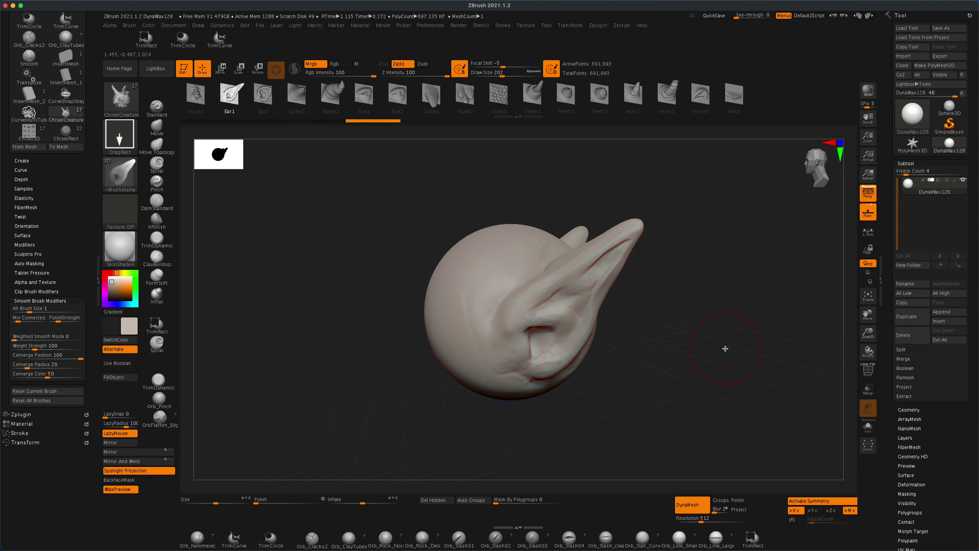
# Pull two long mirrored horns out of the upper head above the ears using the Teeth1 shape.
pyautogui.moveTo(725, 349)
pyautogui.mouseDown()
pyautogui.moveTo(763, 341)
pyautogui.moveTo(658, 352)
pyautogui.moveTo(683, 364)
pyautogui.mouseUp()
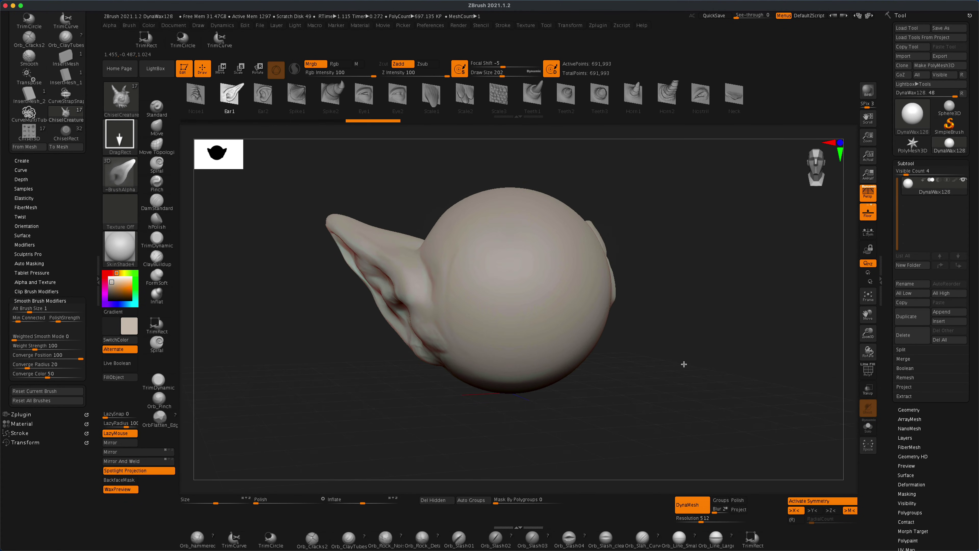
pyautogui.moveTo(411, 155); pyautogui.dragTo(430, 141)
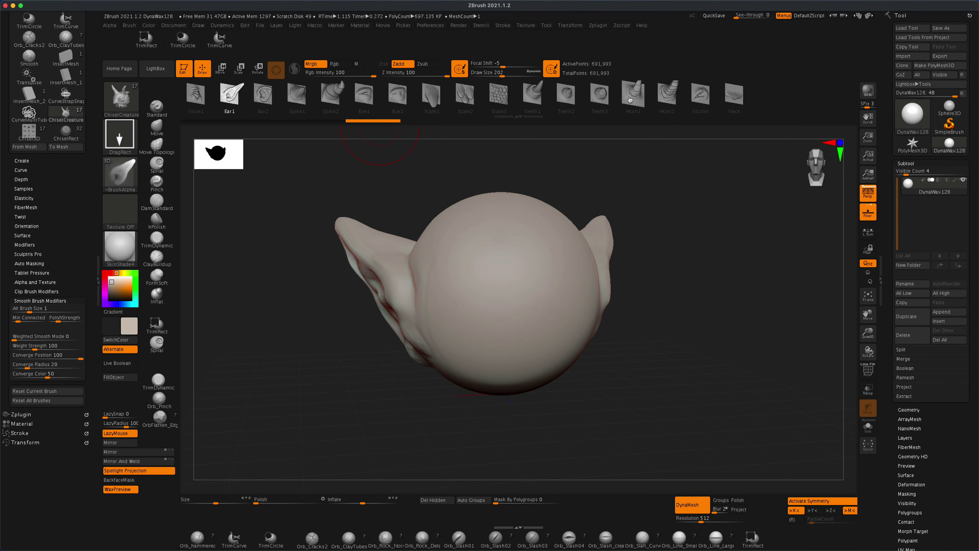
pyautogui.click(538, 100)
pyautogui.moveTo(687, 180); pyautogui.dragTo(641, 206)
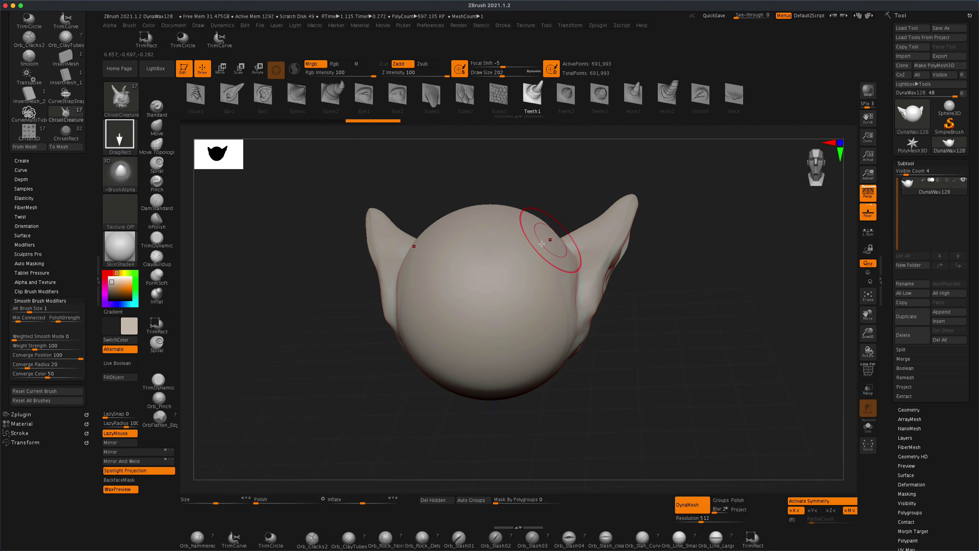
pyautogui.moveTo(541, 244); pyautogui.dragTo(576, 179)
# Stamp mirrored angry eyes on the front of the head below the horns with the Eye2 shape, redoing the first attempt.
pyautogui.moveTo(694, 295)
pyautogui.mouseDown()
pyautogui.moveTo(720, 262)
pyautogui.moveTo(723, 280)
pyautogui.mouseUp()
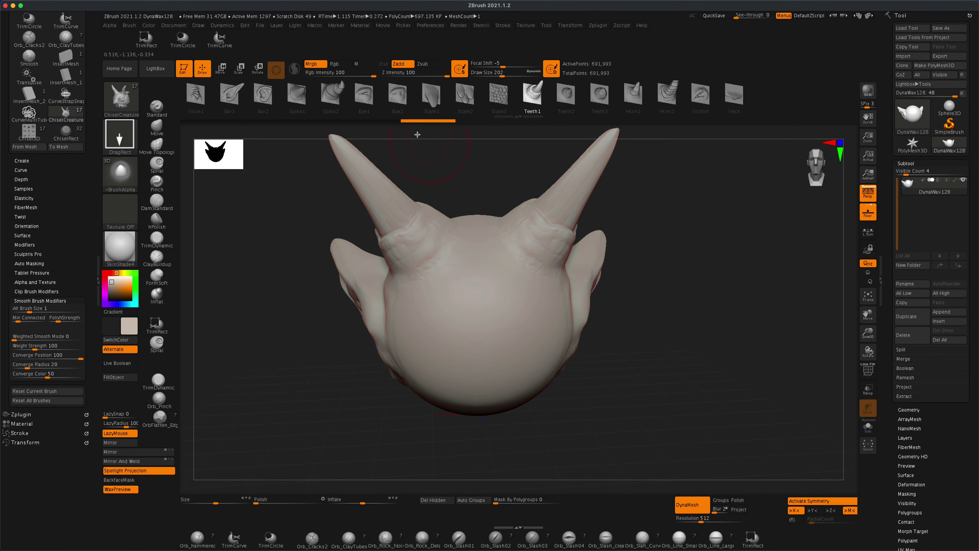
pyautogui.click(400, 101)
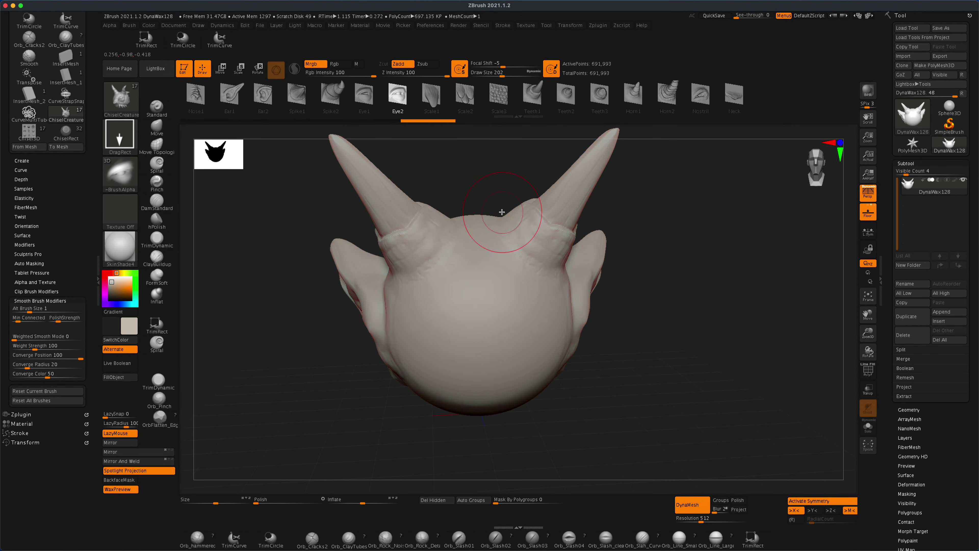
pyautogui.moveTo(482, 287); pyautogui.dragTo(524, 188)
pyautogui.hotkey('ctrl', 'z')
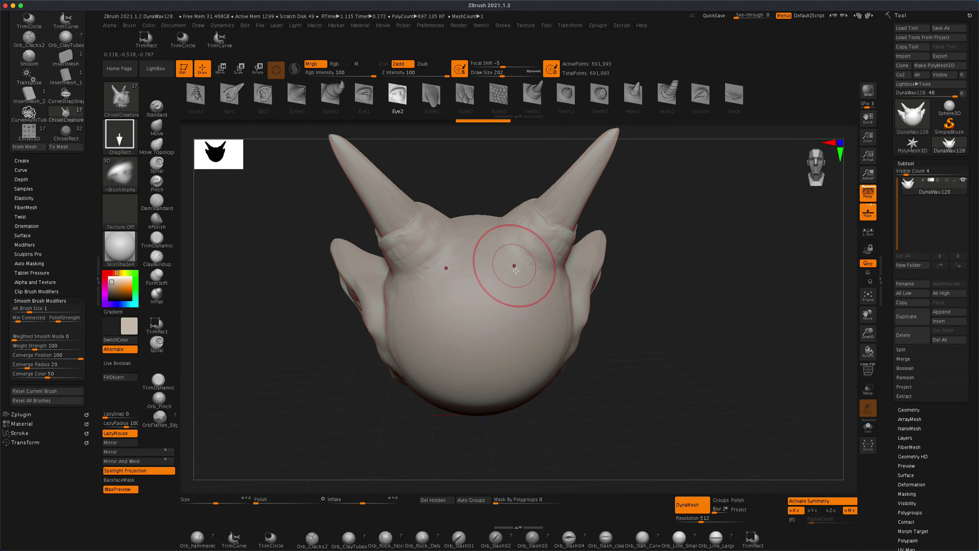
pyautogui.moveTo(527, 289); pyautogui.dragTo(517, 212)
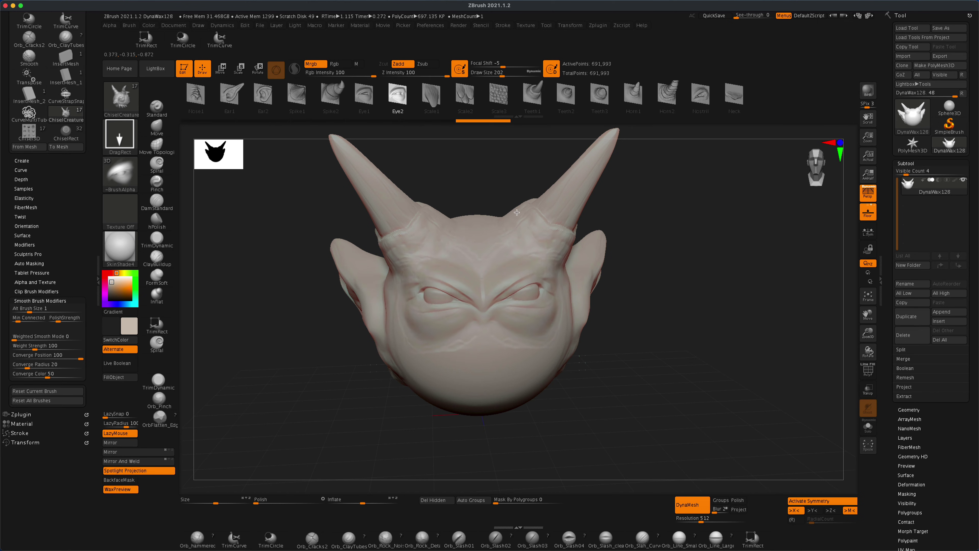
# Stretch the lower face downward into a long chin and narrow its sides with the Move brush at draw size 492.
pyautogui.moveTo(714, 328)
pyautogui.mouseDown()
pyautogui.moveTo(734, 328)
pyautogui.moveTo(668, 343)
pyautogui.moveTo(692, 350)
pyautogui.moveTo(687, 369)
pyautogui.moveTo(667, 376)
pyautogui.moveTo(671, 385)
pyautogui.moveTo(684, 368)
pyautogui.mouseUp()
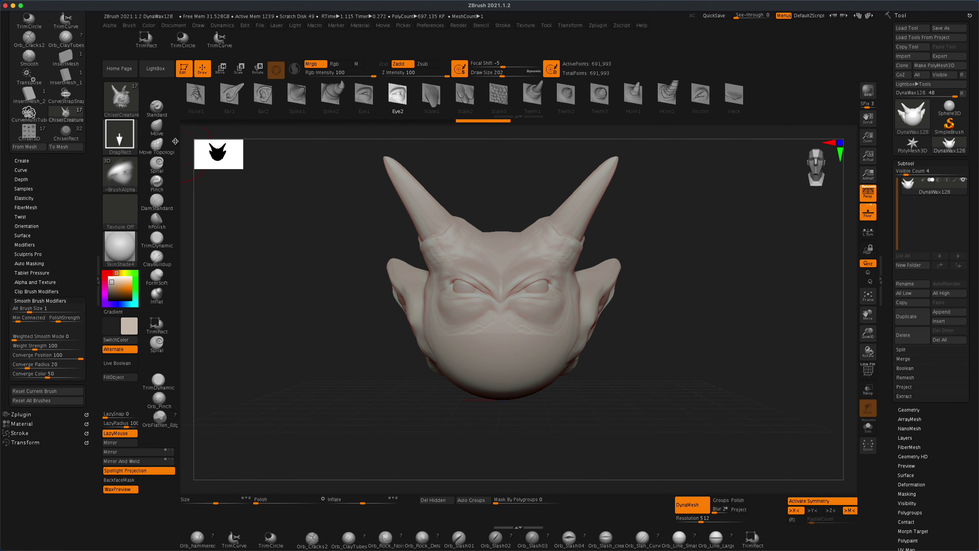
pyautogui.click(157, 127)
pyautogui.press('s')
pyautogui.moveTo(276, 287); pyautogui.dragTo(290, 288)
pyautogui.moveTo(279, 327); pyautogui.dragTo(371, 341)
pyautogui.moveTo(519, 366)
pyautogui.mouseDown()
pyautogui.moveTo(546, 394)
pyautogui.moveTo(557, 376)
pyautogui.mouseUp()
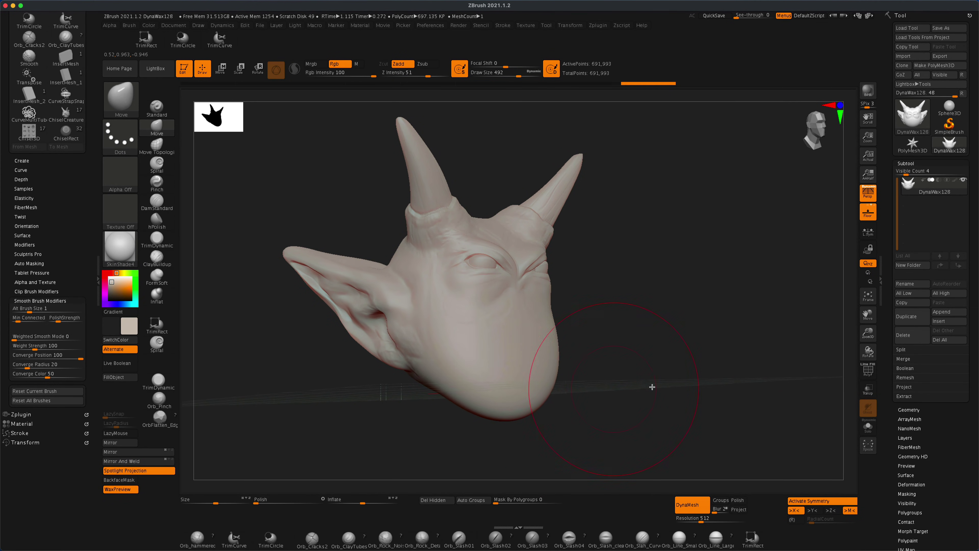
pyautogui.moveTo(651, 389); pyautogui.dragTo(642, 389)
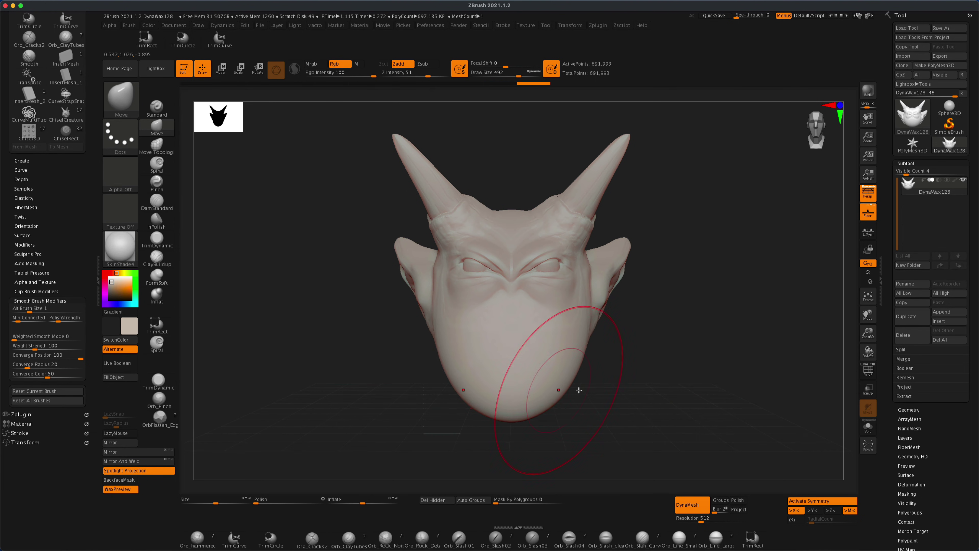
pyautogui.moveTo(578, 391)
pyautogui.mouseDown()
pyautogui.moveTo(606, 391)
pyautogui.moveTo(563, 393)
pyautogui.mouseUp()
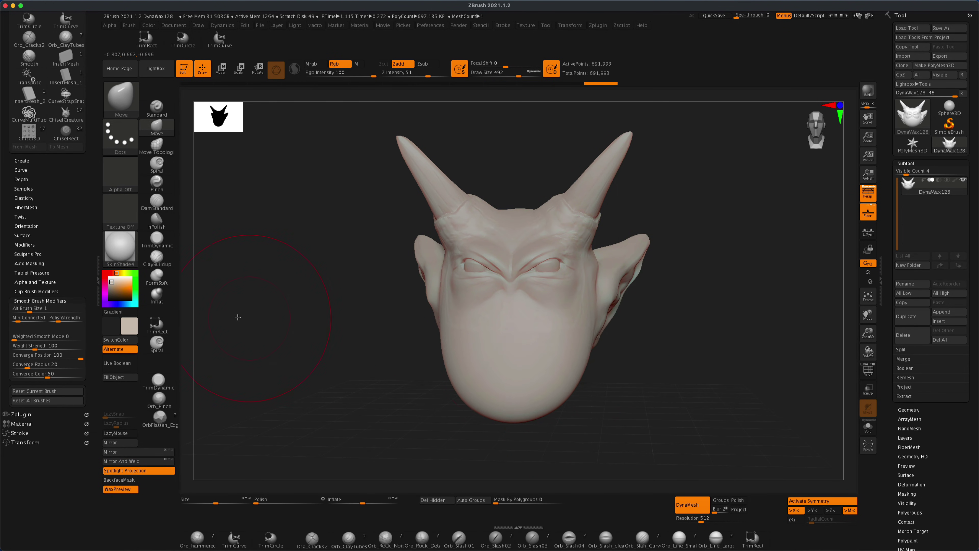
# Pinch a sharp ridge across the chin with the Pinch brush at draw size 286, and remesh the head with DynaMesh.
pyautogui.click(157, 183)
pyautogui.moveTo(288, 268); pyautogui.dragTo(277, 269)
pyautogui.press('s')
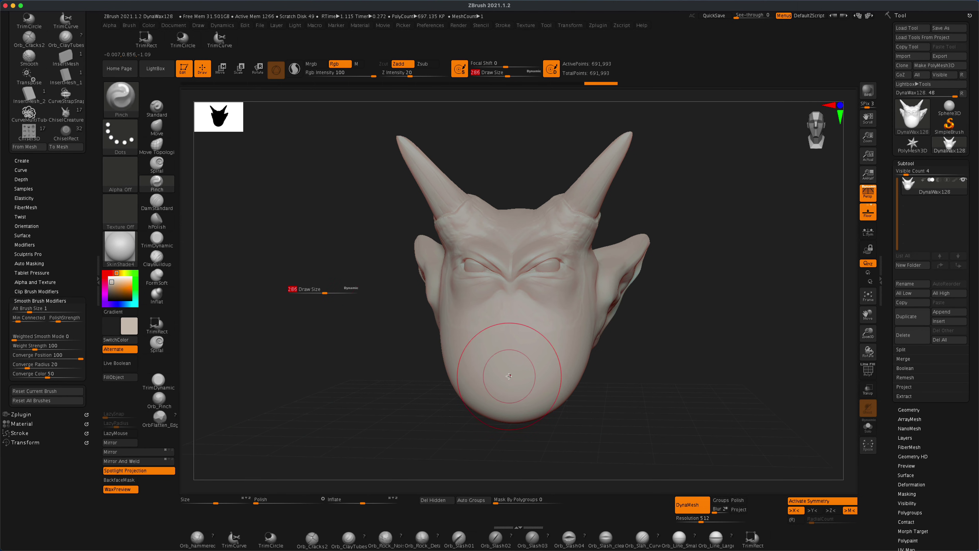
pyautogui.moveTo(492, 369); pyautogui.dragTo(548, 373)
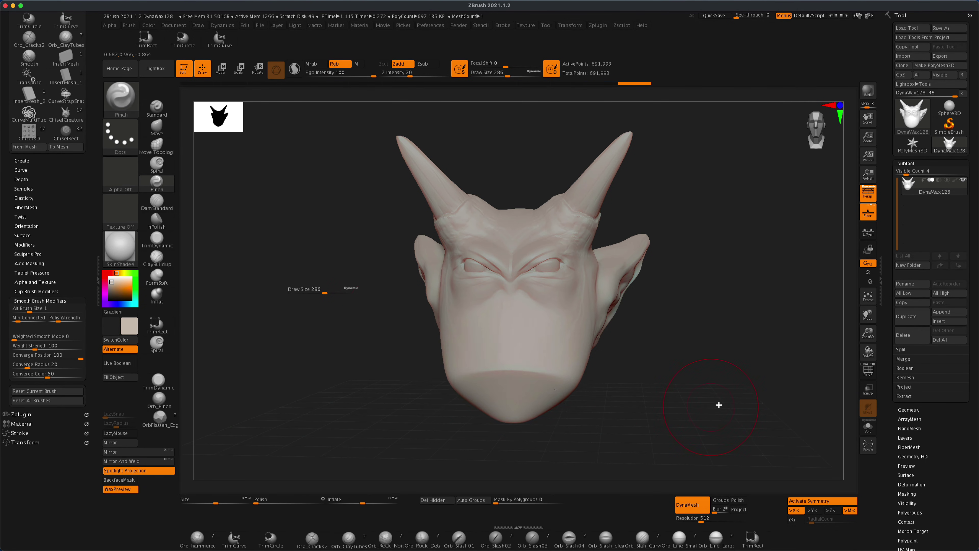
pyautogui.moveTo(719, 405)
pyautogui.mouseDown()
pyautogui.moveTo(691, 396)
pyautogui.moveTo(719, 406)
pyautogui.moveTo(700, 401)
pyautogui.moveTo(732, 396)
pyautogui.moveTo(713, 393)
pyautogui.moveTo(707, 373)
pyautogui.moveTo(719, 388)
pyautogui.moveTo(656, 321)
pyautogui.moveTo(697, 355)
pyautogui.moveTo(613, 330)
pyautogui.mouseUp()
pyautogui.press('ctrl')
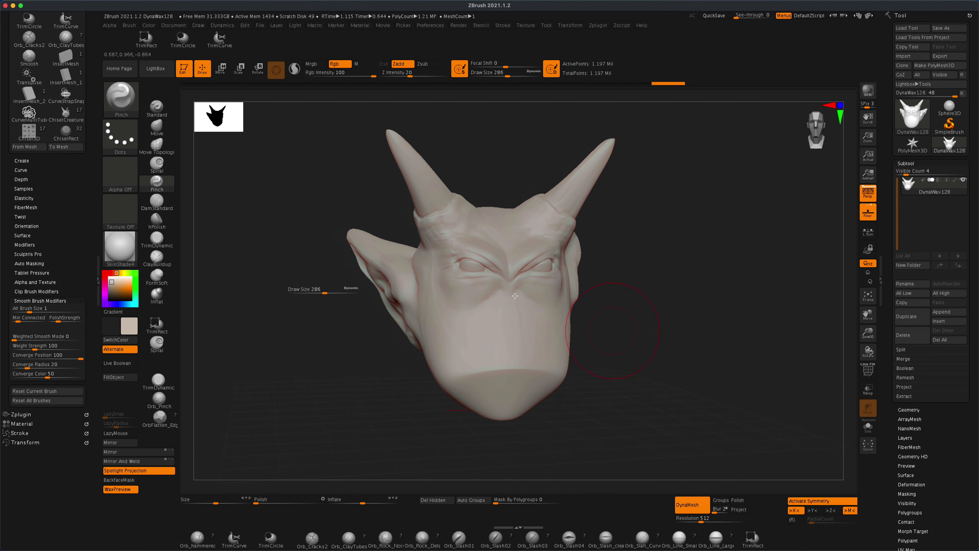
# Turn symmetry off and add a large pig snout below the eyes with the Chisel3D brush's Nose05 shape.
pyautogui.click(128, 102)
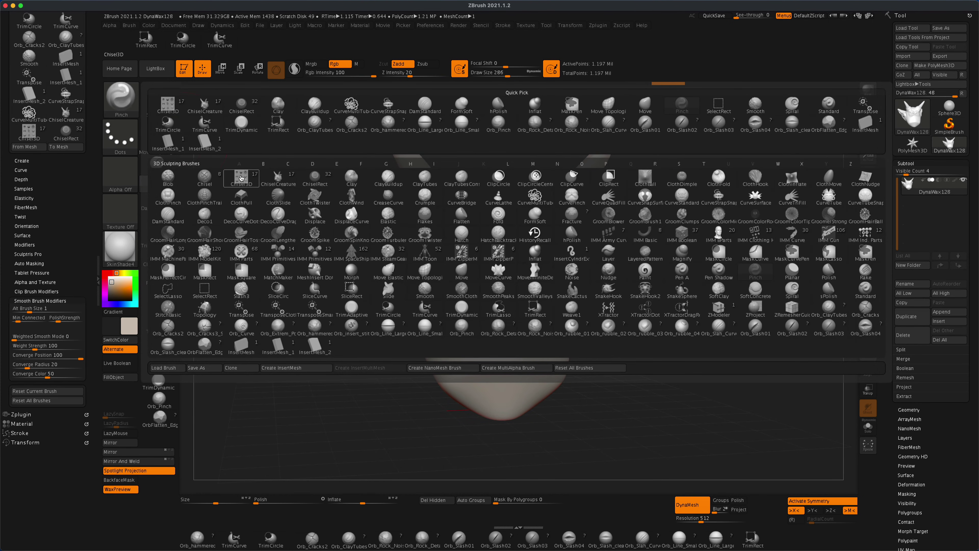
pyautogui.click(242, 179)
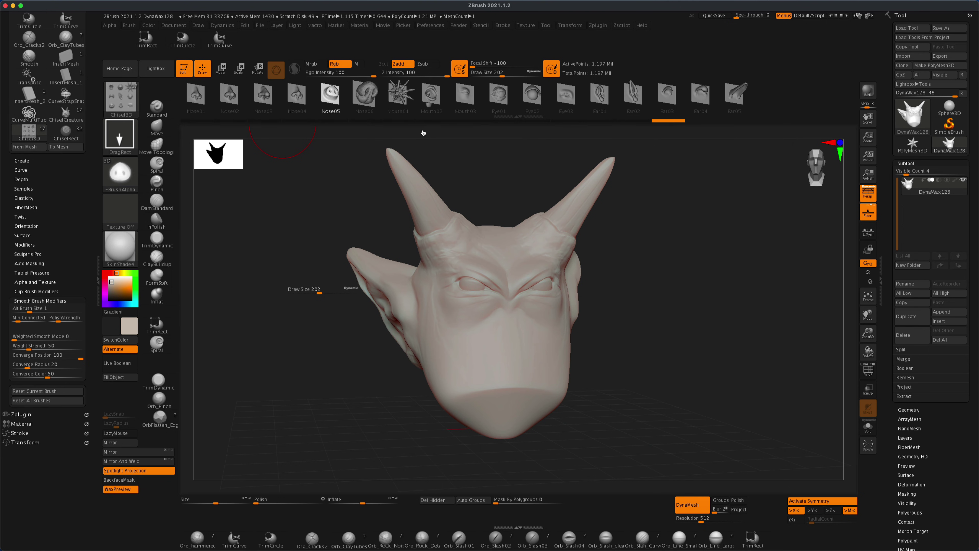
pyautogui.keyDown('shift'); pyautogui.moveTo(659, 257); pyautogui.dragTo(620, 270); pyautogui.keyUp('shift')
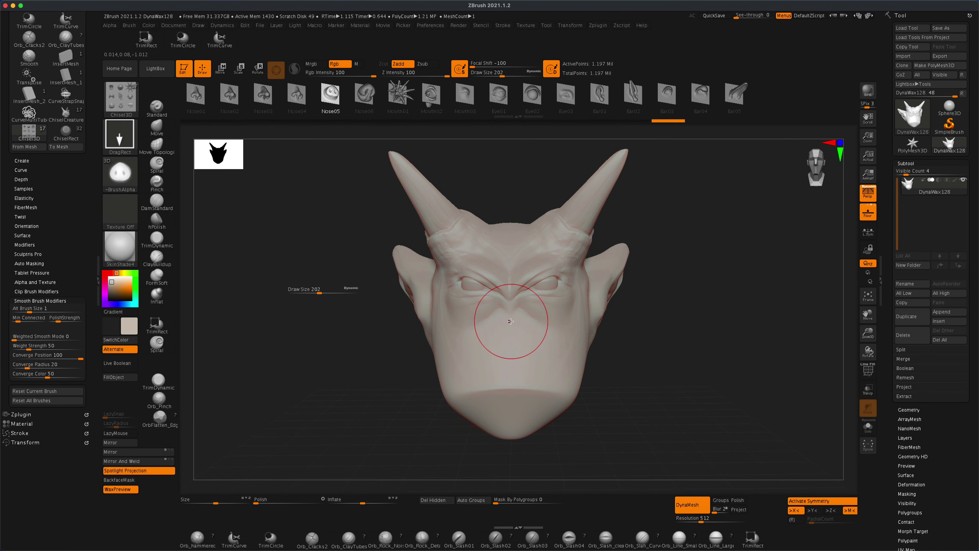
pyautogui.press('x')
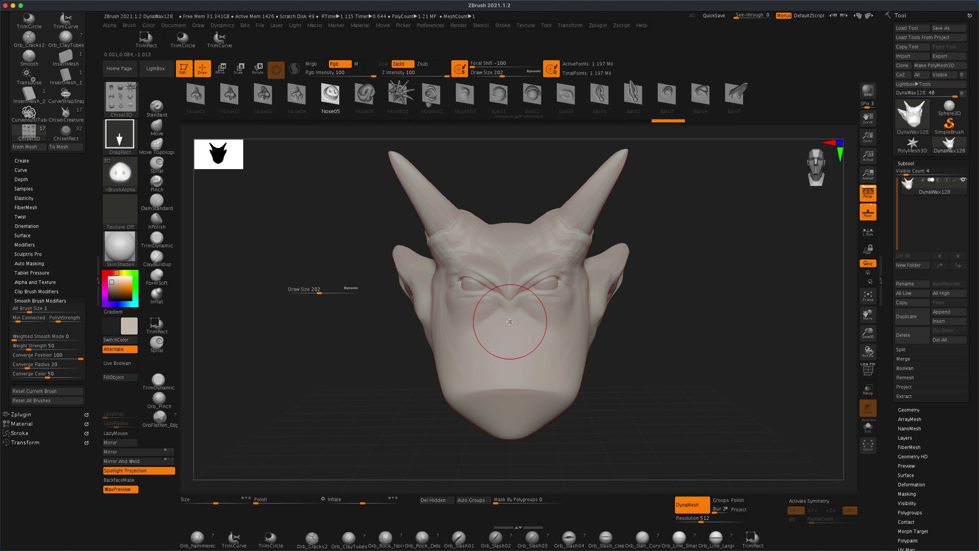
pyautogui.moveTo(512, 327); pyautogui.dragTo(510, 405)
pyautogui.moveTo(613, 389)
pyautogui.mouseDown()
pyautogui.moveTo(671, 392)
pyautogui.moveTo(605, 393)
pyautogui.mouseUp()
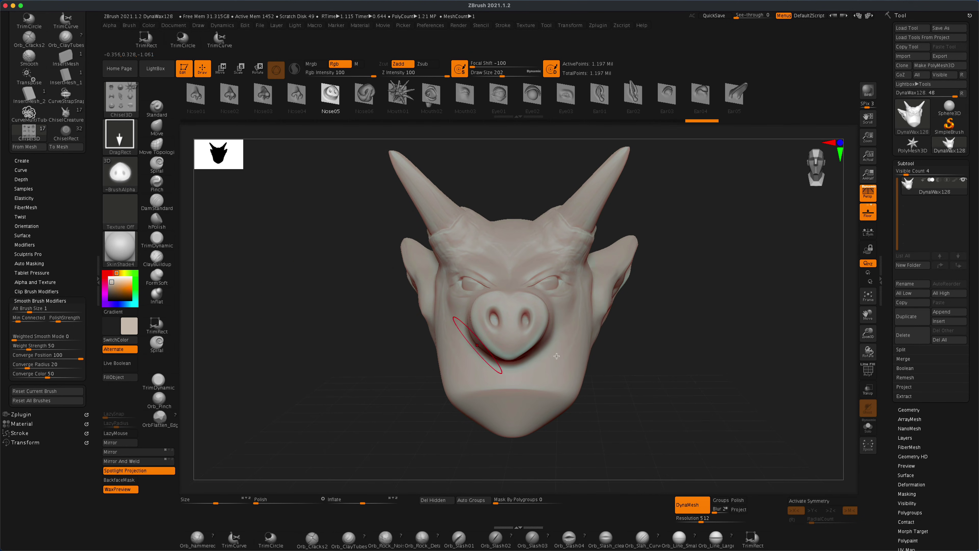
# Turn symmetry back on and carve a downturned mouth crease below the snout with the DamStandard brush at draw size 87.
pyautogui.moveTo(617, 355)
pyautogui.mouseDown()
pyautogui.moveTo(698, 356)
pyautogui.moveTo(660, 361)
pyautogui.moveTo(695, 363)
pyautogui.moveTo(678, 364)
pyautogui.moveTo(688, 365)
pyautogui.moveTo(672, 379)
pyautogui.mouseUp()
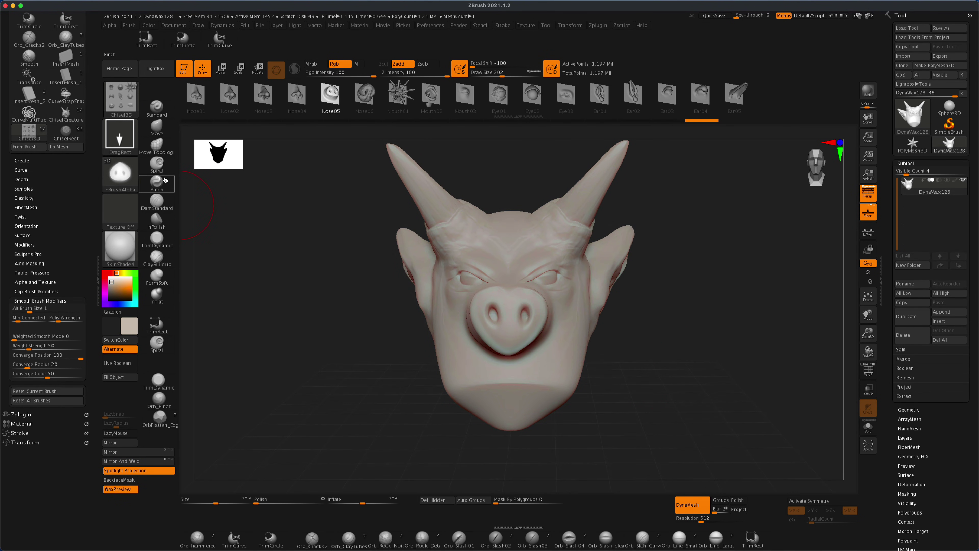
pyautogui.click(162, 203)
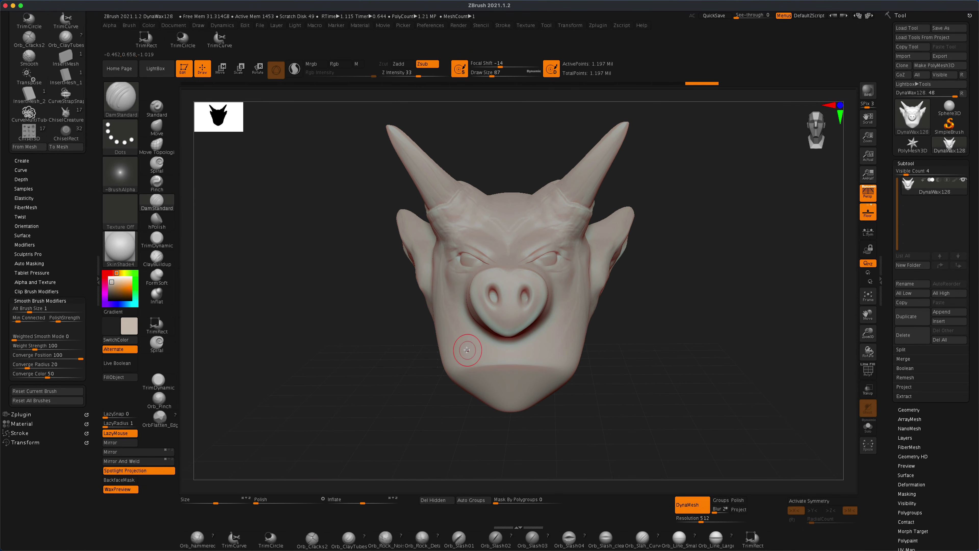
pyautogui.keyDown('shift'); pyautogui.moveTo(557, 350); pyautogui.dragTo(485, 349); pyautogui.keyUp('shift')
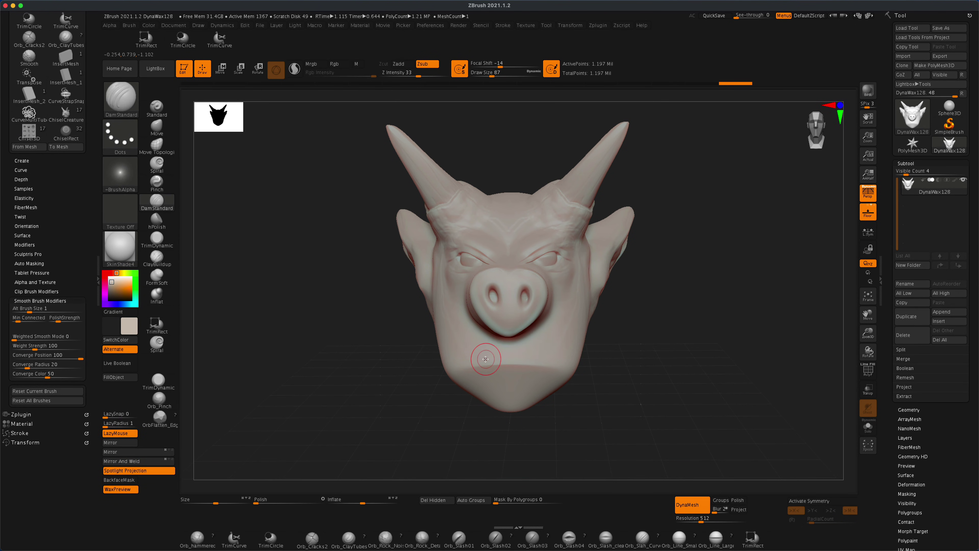
pyautogui.press('x')
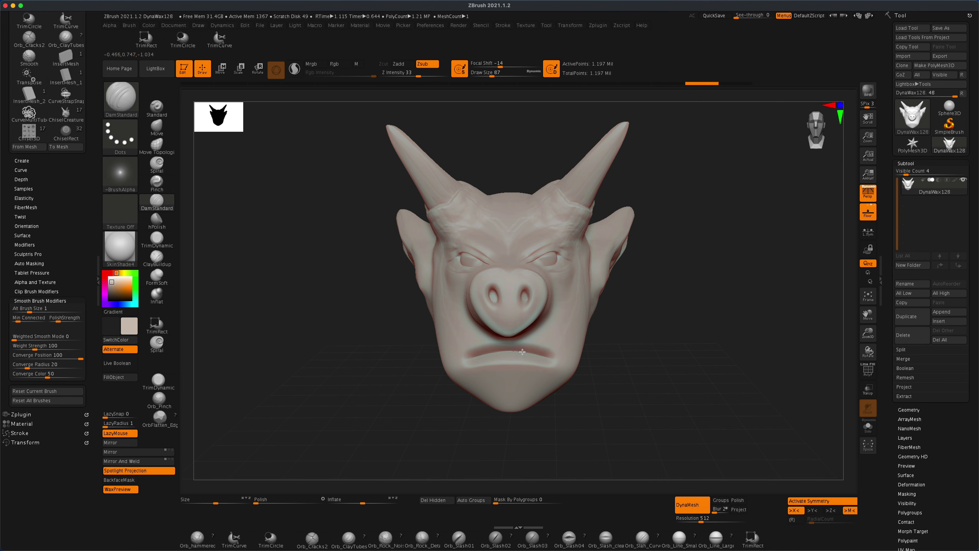
# Reshape the mouth into a stronger frown and fill out the chin using the Move brush, reducing its draw size to 257.
pyautogui.moveTo(698, 390); pyautogui.dragTo(716, 385)
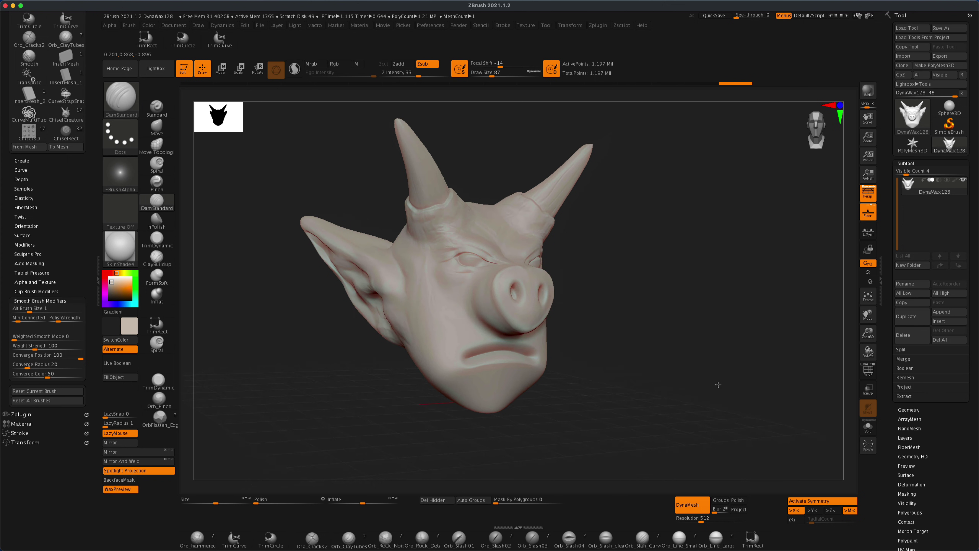
pyautogui.click(157, 129)
pyautogui.moveTo(684, 347)
pyautogui.mouseDown()
pyautogui.moveTo(671, 333)
pyautogui.moveTo(661, 343)
pyautogui.moveTo(497, 370)
pyautogui.mouseUp()
pyautogui.press('s')
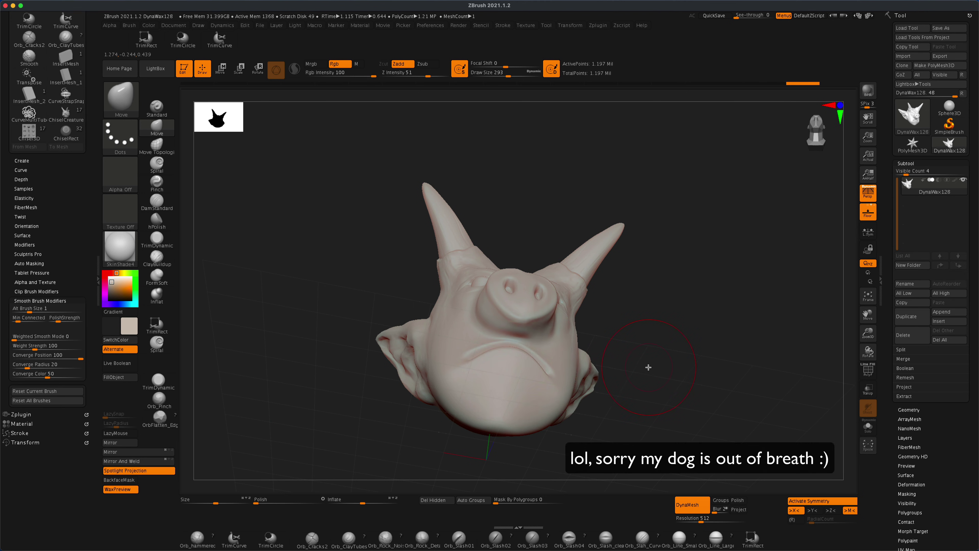
pyautogui.press('s')
pyautogui.moveTo(648, 367)
pyautogui.mouseDown()
pyautogui.moveTo(660, 393)
pyautogui.moveTo(679, 369)
pyautogui.moveTo(644, 367)
pyautogui.moveTo(710, 374)
pyautogui.moveTo(666, 383)
pyautogui.moveTo(655, 378)
pyautogui.moveTo(790, 380)
pyautogui.mouseUp()
pyautogui.moveTo(466, 368)
pyautogui.mouseDown()
pyautogui.moveTo(500, 363)
pyautogui.moveTo(490, 365)
pyautogui.mouseUp()
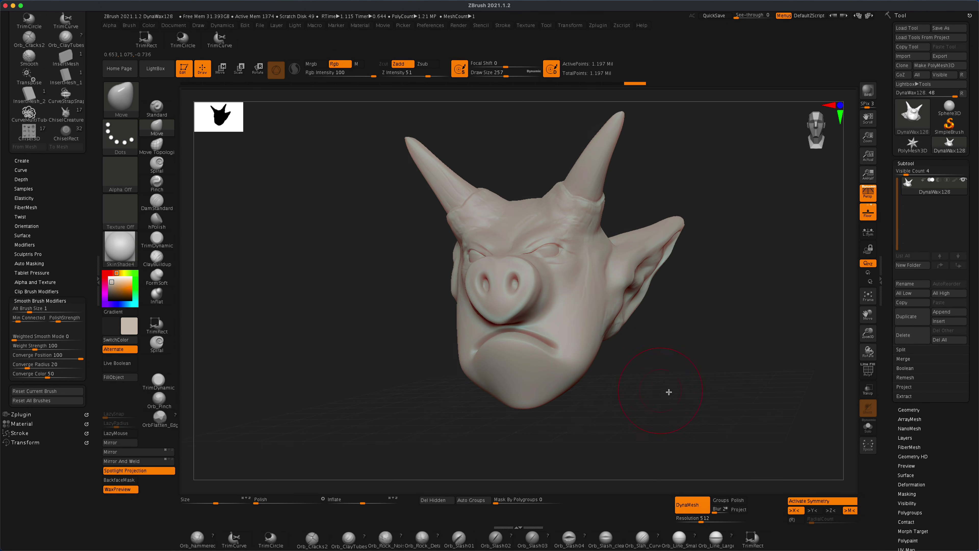
pyautogui.moveTo(668, 393); pyautogui.dragTo(669, 401)
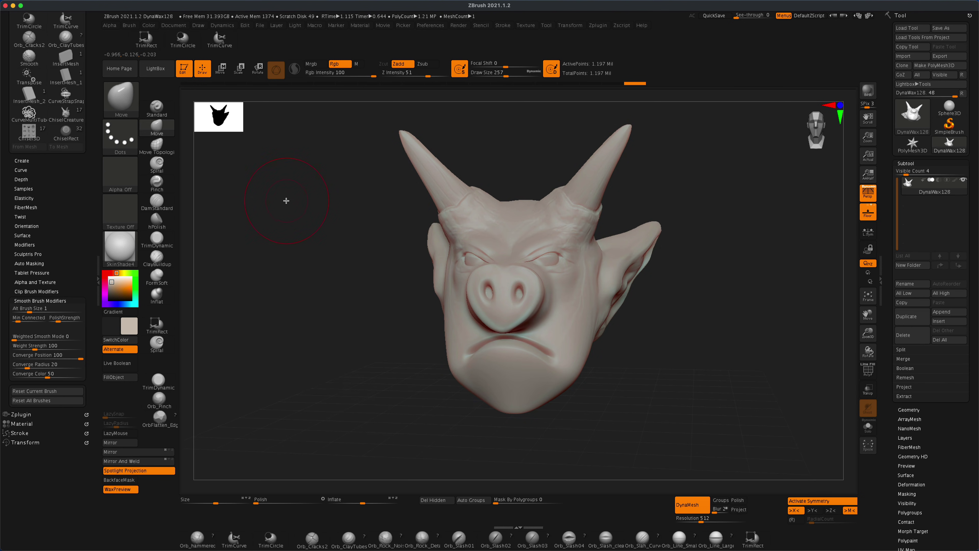
pyautogui.moveTo(330, 228); pyautogui.dragTo(323, 229)
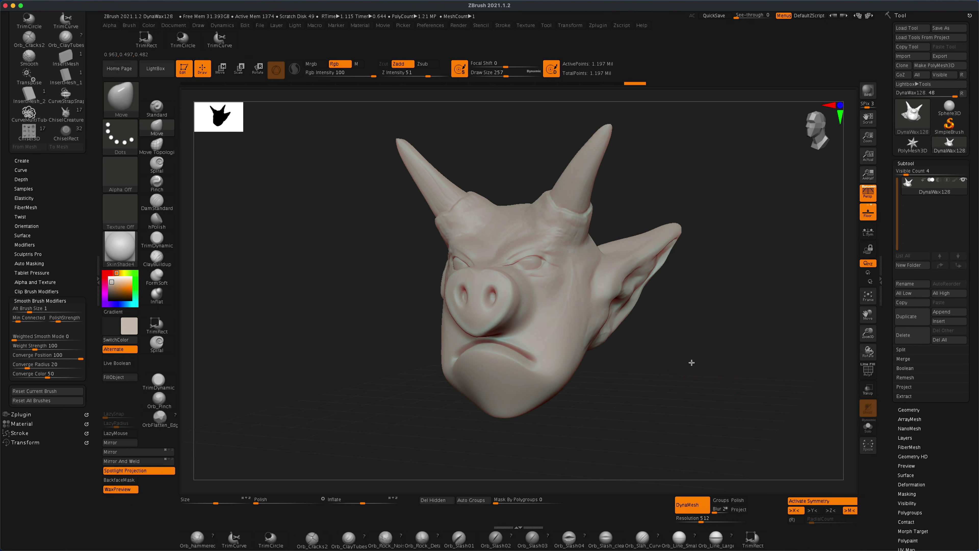
pyautogui.moveTo(691, 363)
pyautogui.mouseDown()
pyautogui.moveTo(721, 363)
pyautogui.moveTo(686, 362)
pyautogui.moveTo(710, 365)
pyautogui.moveTo(701, 367)
pyautogui.mouseUp()
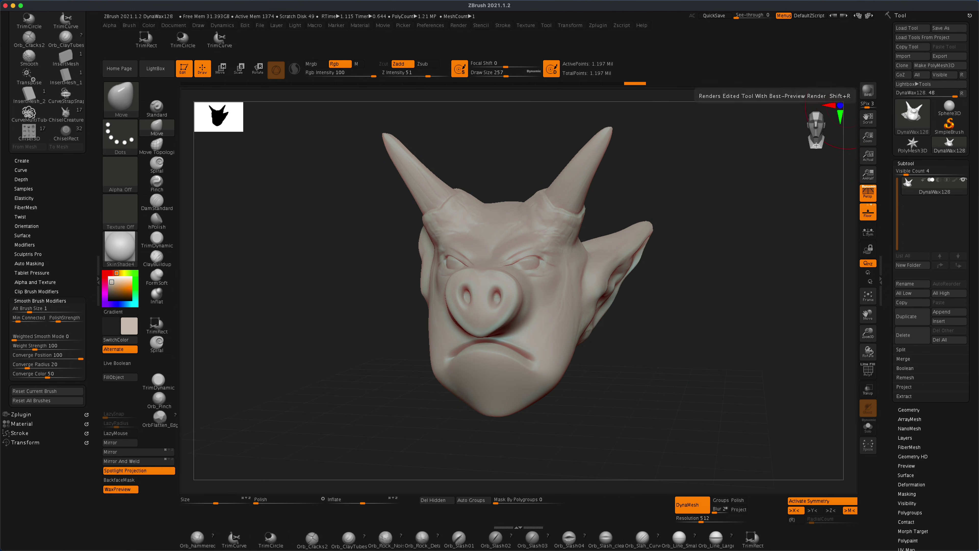